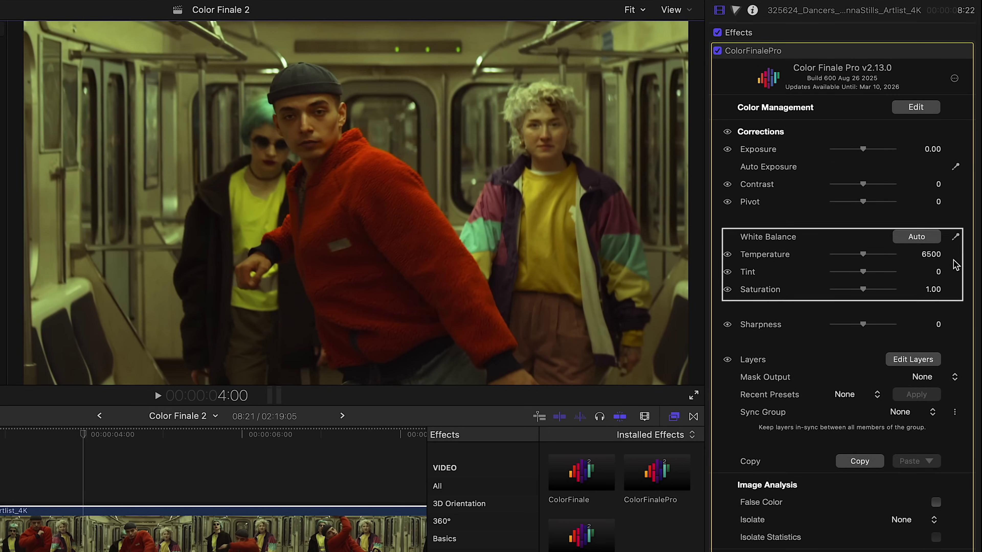
# - Remove the yellow cast from the dancers clip by sampling a neutral grey with the White Balance eyedropper
pyautogui.click(954, 238)
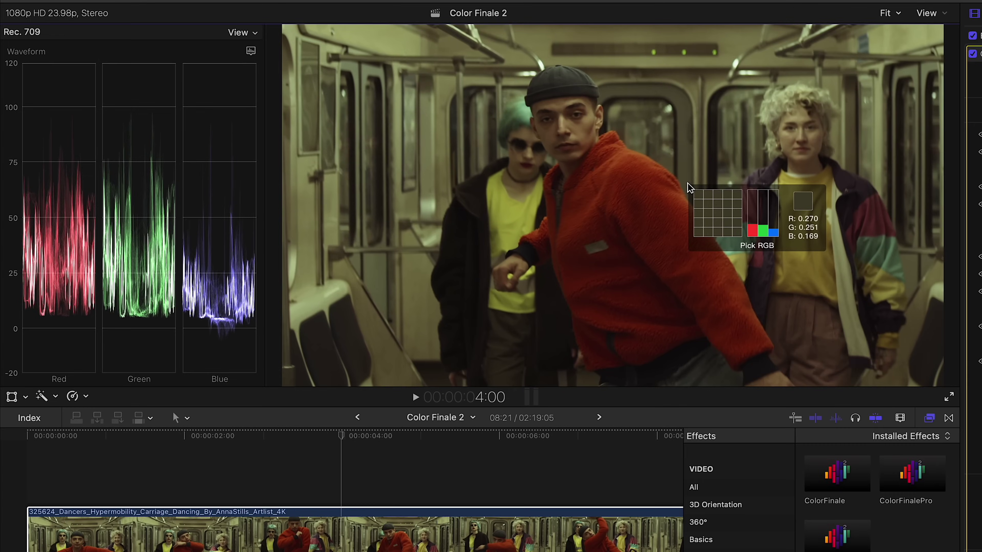
pyautogui.click(657, 185)
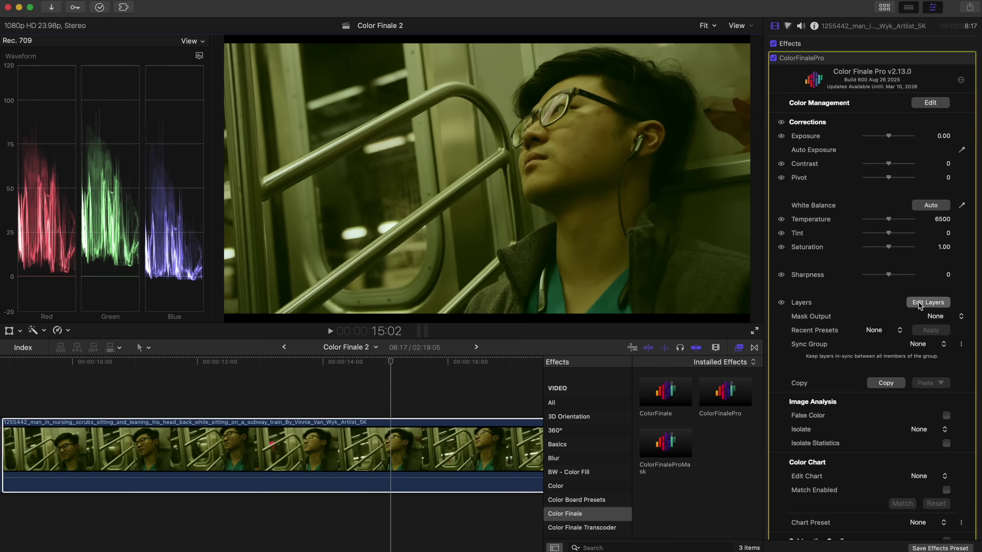
# - Add a Color Wheels layer and balance the highlights by sampling a bright neutral area with the Gain picker
pyautogui.click(927, 302)
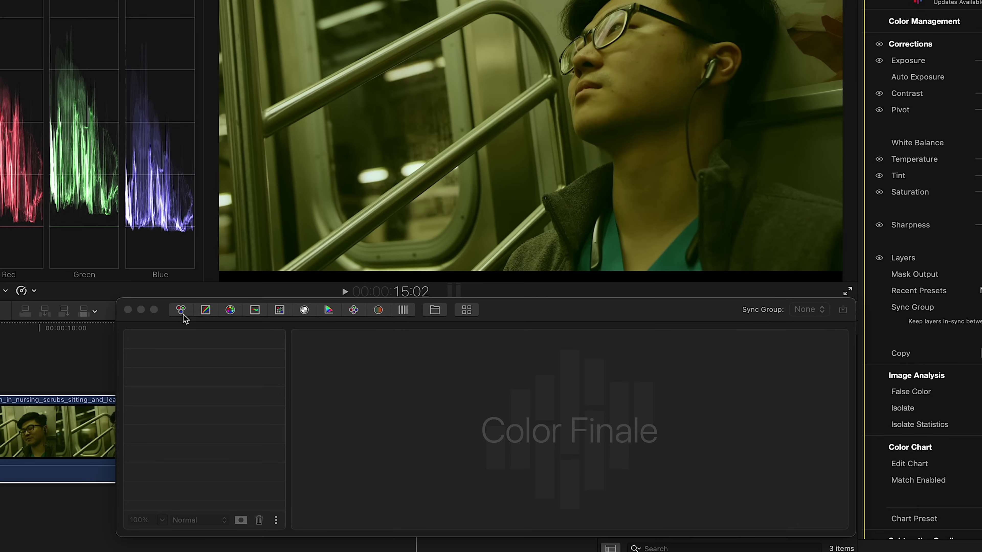
pyautogui.click(181, 310)
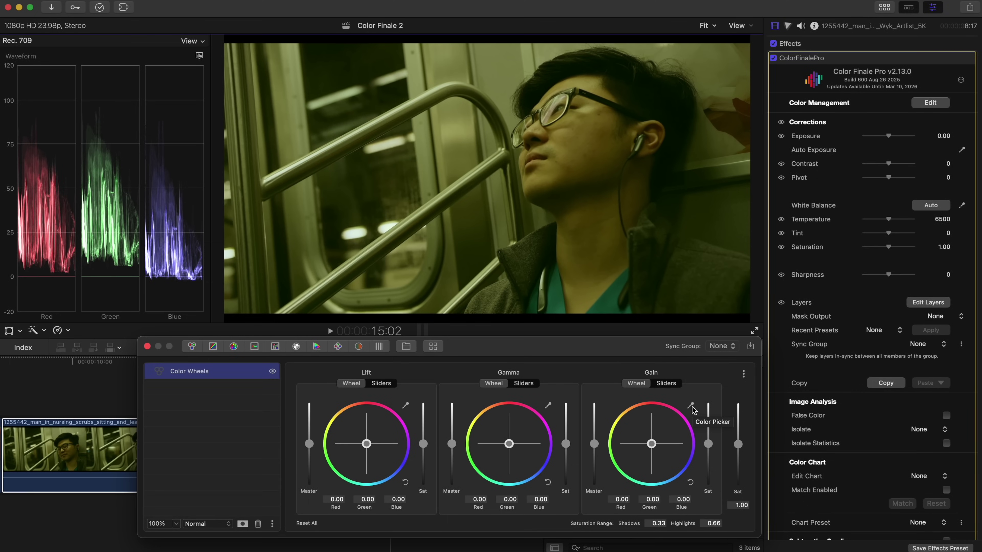
pyautogui.click(691, 407)
pyautogui.click(378, 143)
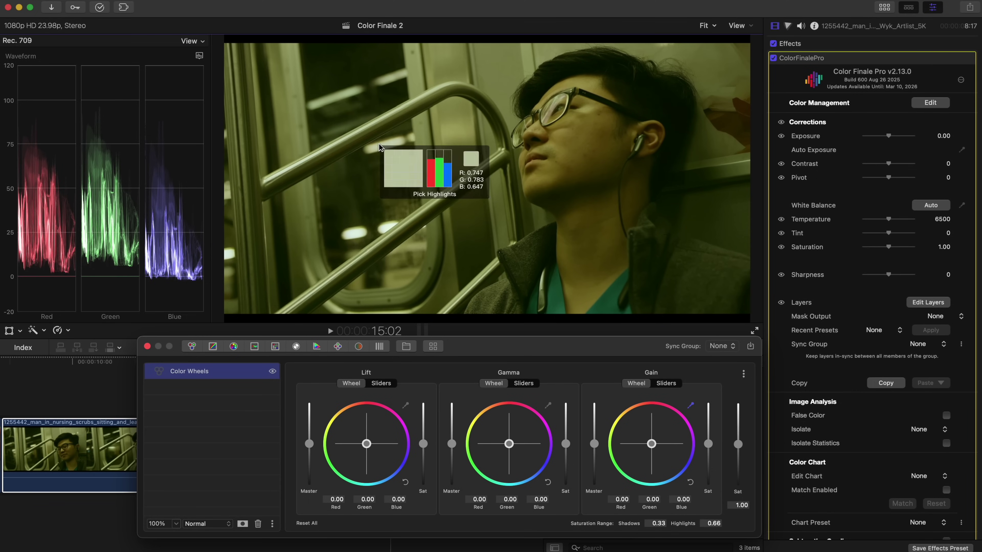
pyautogui.click(381, 144)
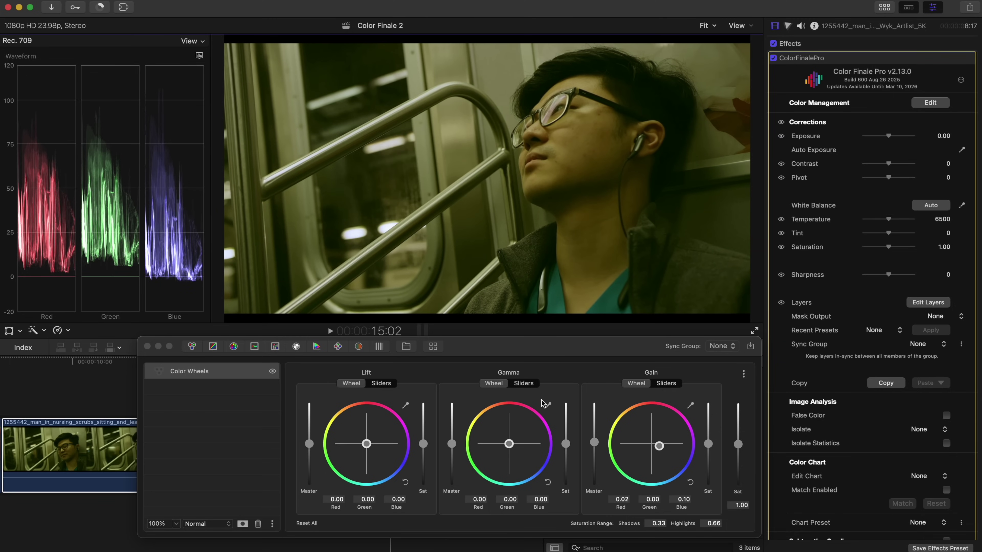
# - Balance the midtones by sampling a mid-grey area with the Gamma picker to remove the green cast
pyautogui.click(548, 405)
pyautogui.click(524, 230)
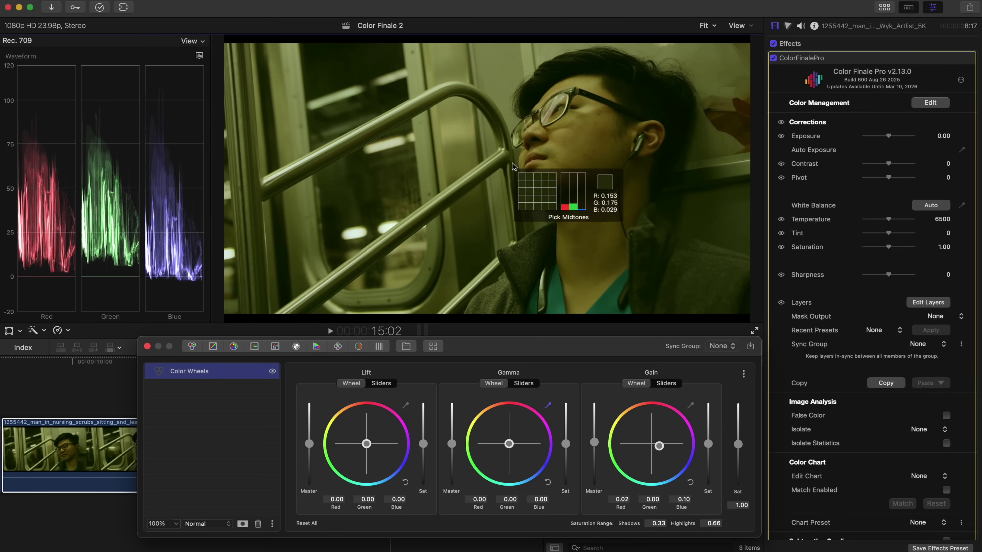
pyautogui.click(511, 119)
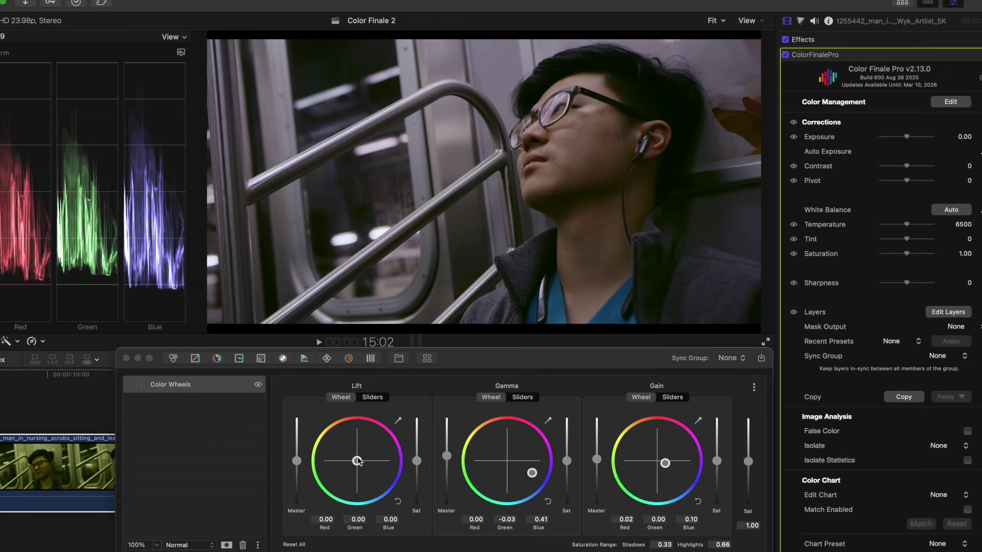
pyautogui.click(333, 503)
# - Nudge the Lift wheel slightly, then toggle the Color Wheels layer off and on to compare
pyautogui.moveTo(366, 442); pyautogui.dragTo(372, 450)
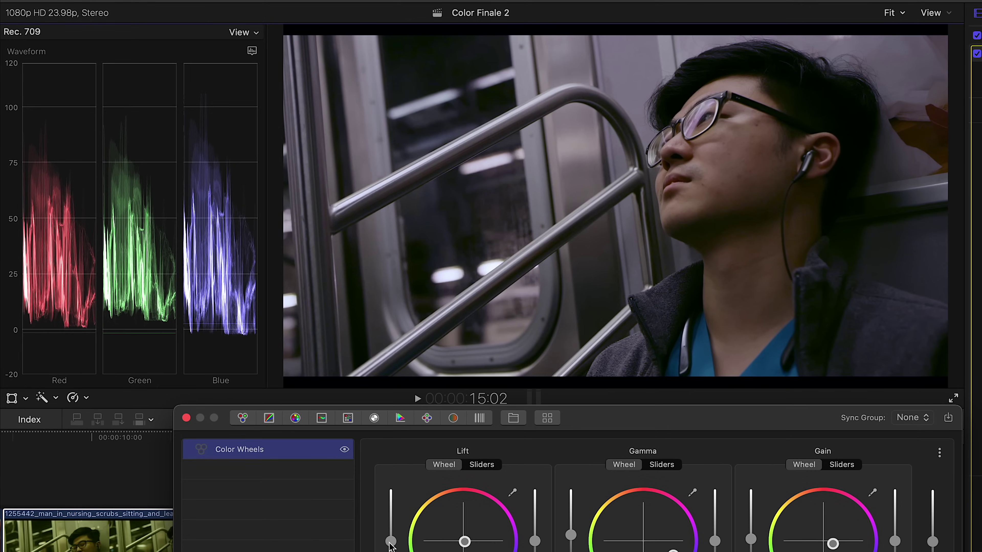
pyautogui.click(344, 450)
pyautogui.click(345, 450)
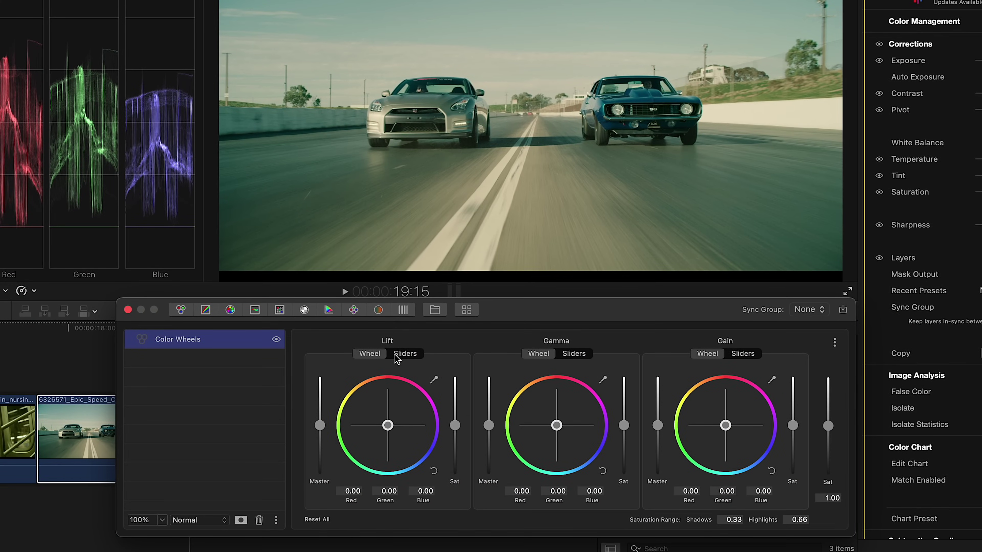
# - Switch Lift, Gamma and Gain to RGB sliders and raise Gain blue to 0.10
pyautogui.click(398, 355)
pyautogui.click(574, 353)
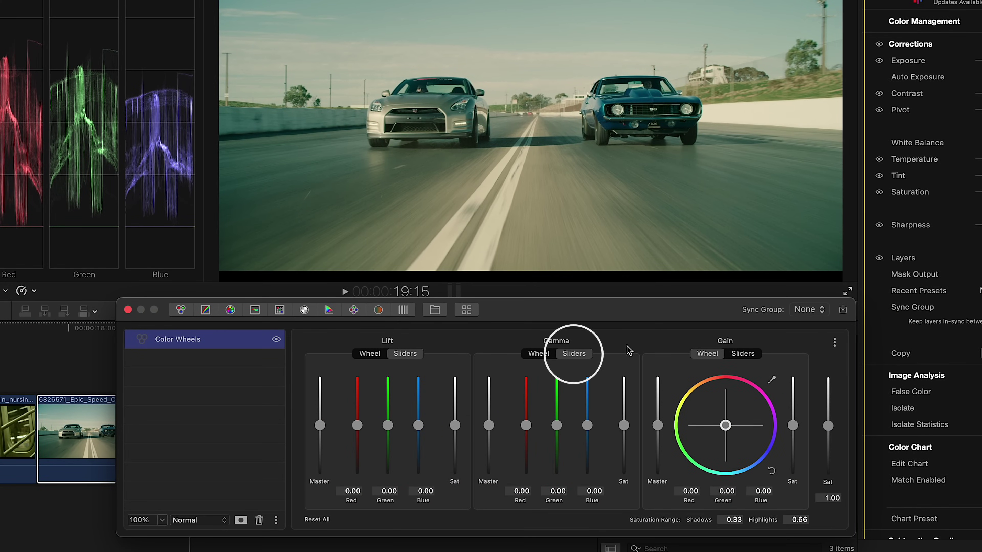
pyautogui.click(743, 354)
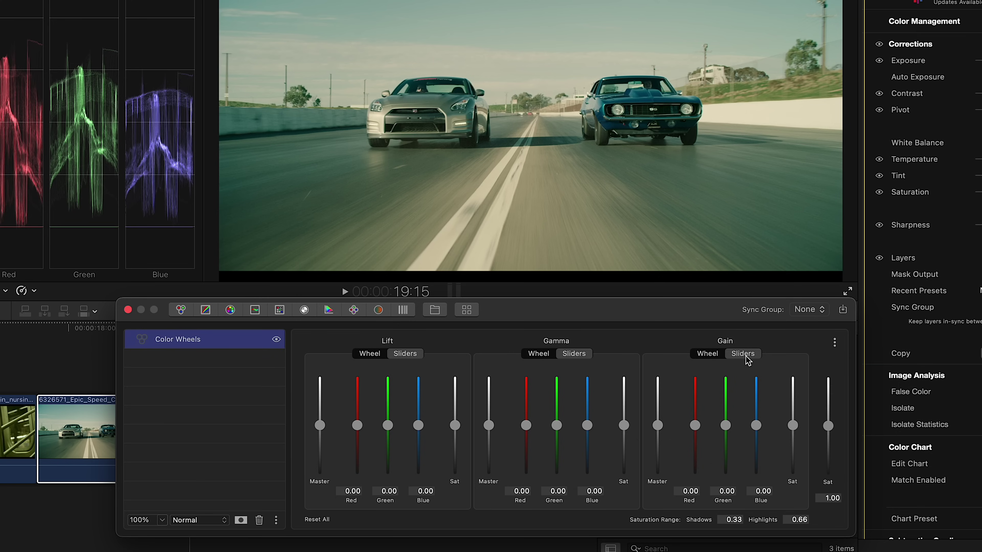
pyautogui.moveTo(756, 426); pyautogui.dragTo(756, 421)
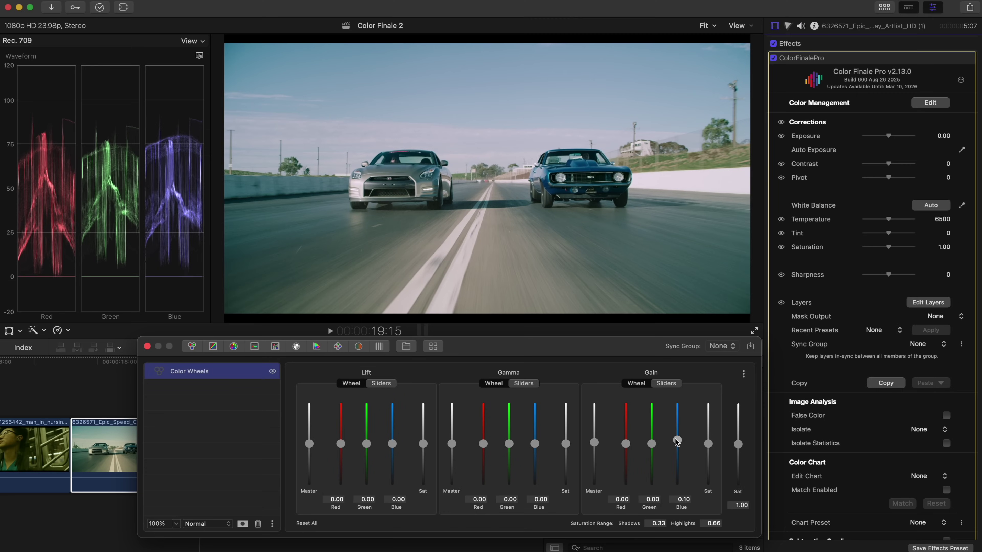
# - Lower highlight blue, reduce shadow blue and red, add midtone blue, then compare with the original
pyautogui.moveTo(676, 441); pyautogui.dragTo(627, 446)
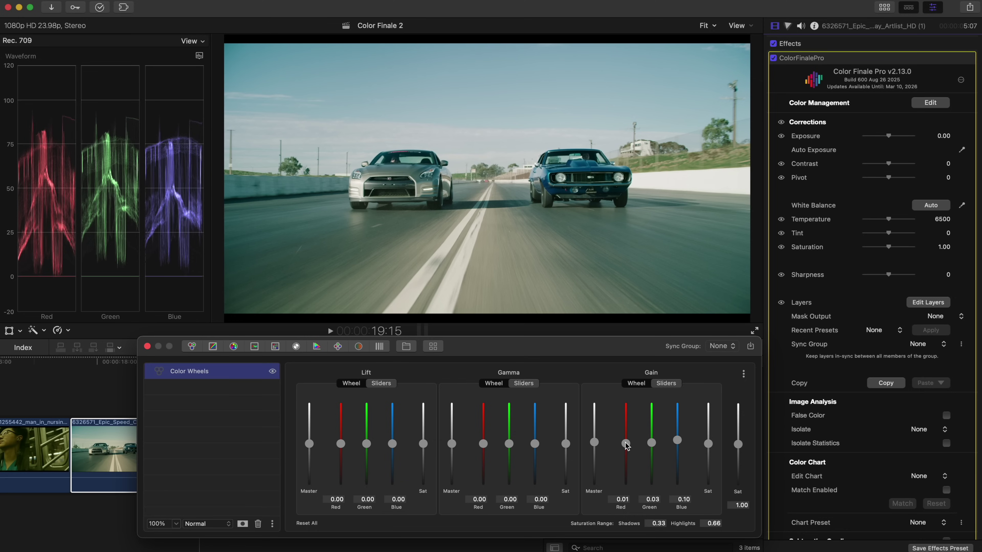
pyautogui.moveTo(393, 444); pyautogui.dragTo(367, 448)
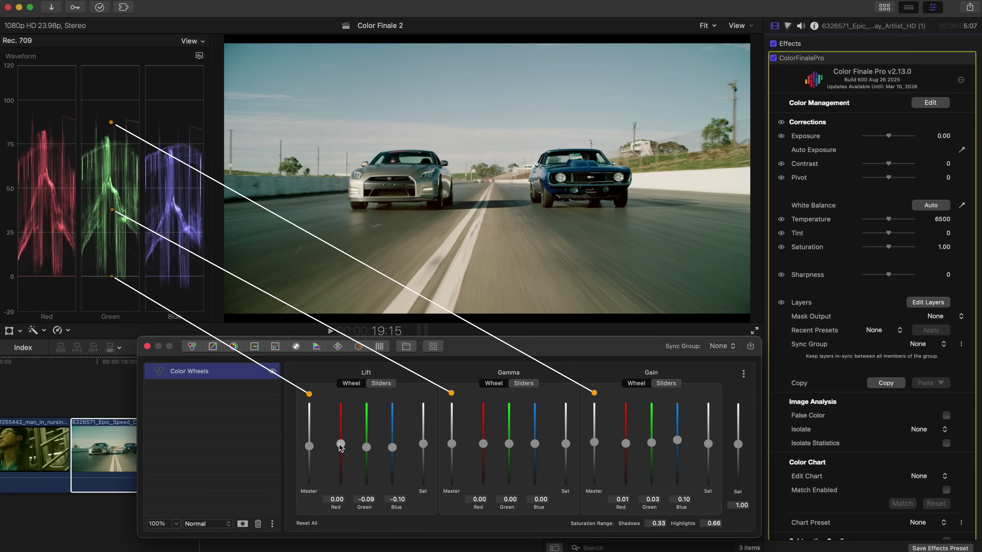
pyautogui.moveTo(340, 445); pyautogui.dragTo(340, 448)
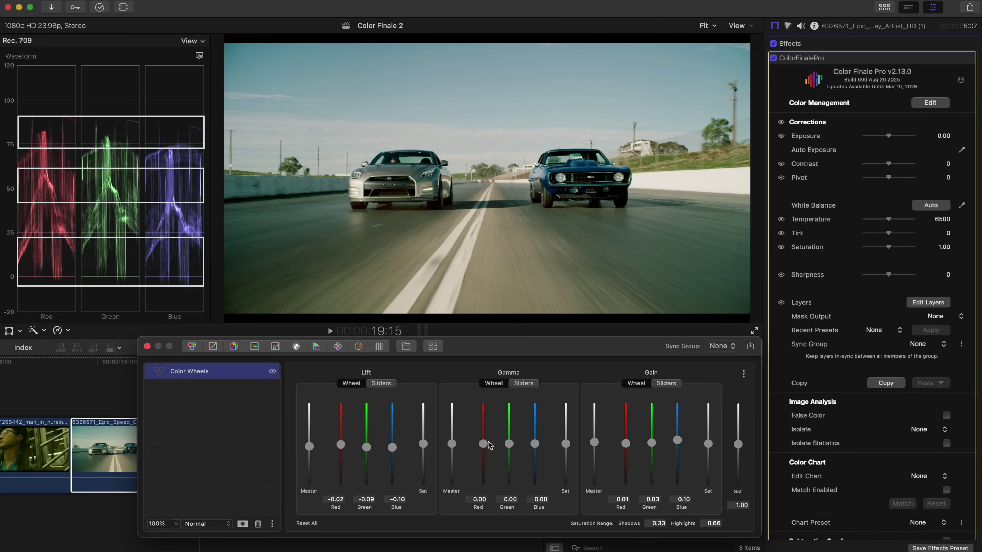
pyautogui.moveTo(535, 444); pyautogui.dragTo(535, 437)
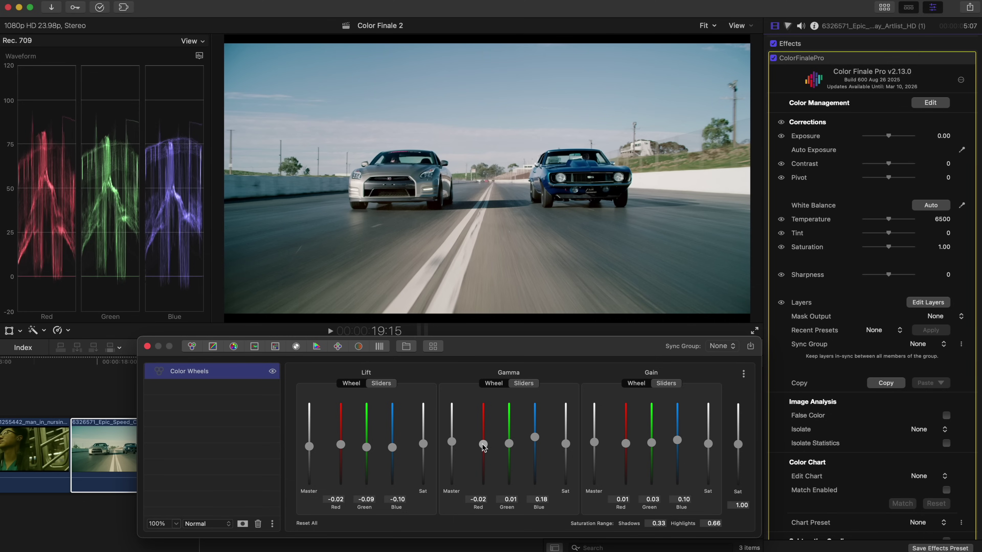
pyautogui.moveTo(484, 445); pyautogui.dragTo(483, 445)
pyautogui.click(272, 372)
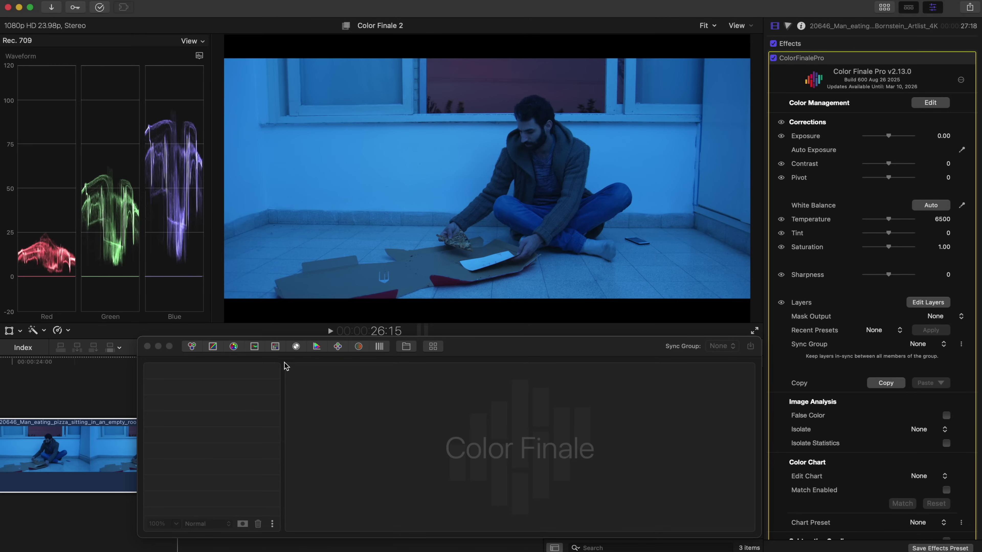
# - Add a Shuffle layer set to Red/Green 0.90, Green/Green 1.38, Blue/Blue 0.90, then toggle it to compare
pyautogui.click(276, 348)
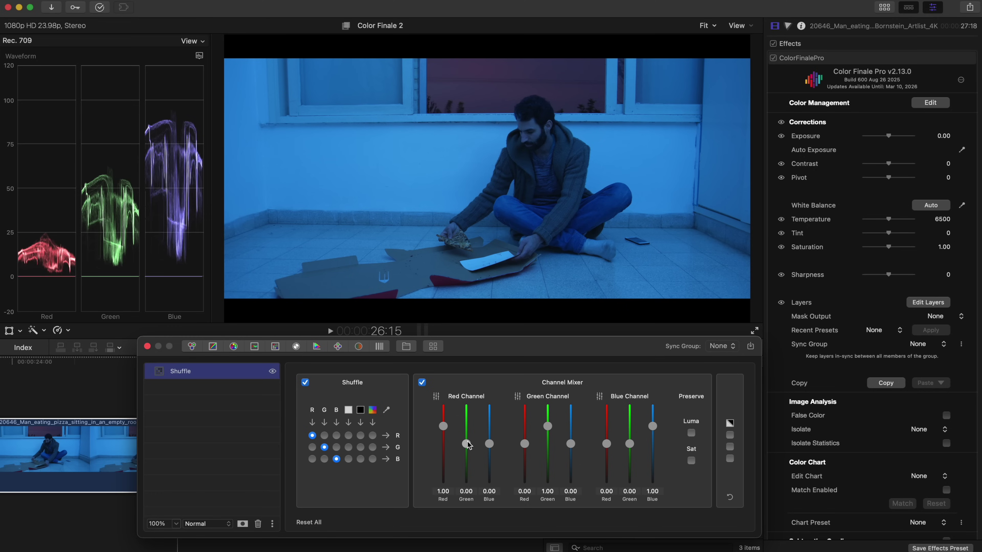
pyautogui.moveTo(468, 444); pyautogui.dragTo(443, 422)
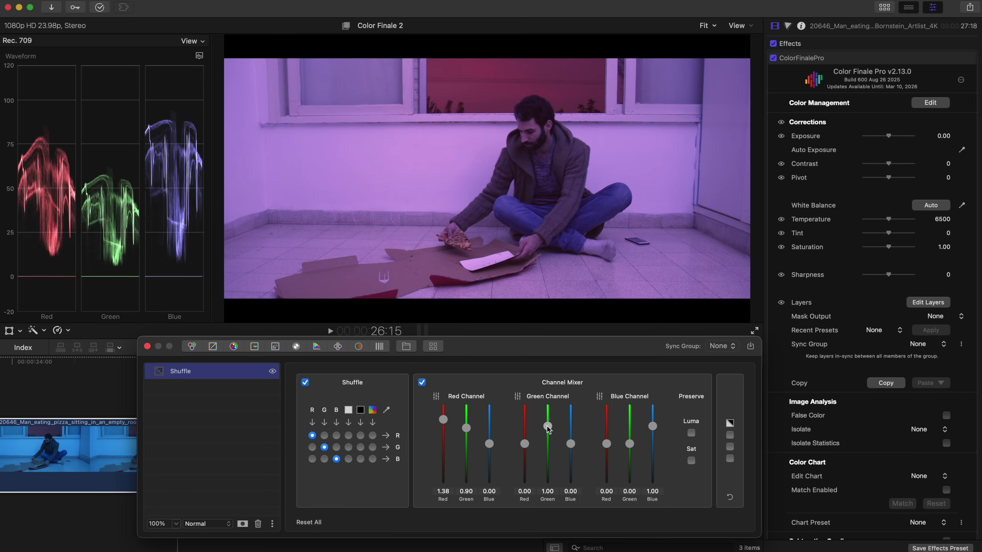
pyautogui.moveTo(547, 427); pyautogui.dragTo(548, 422)
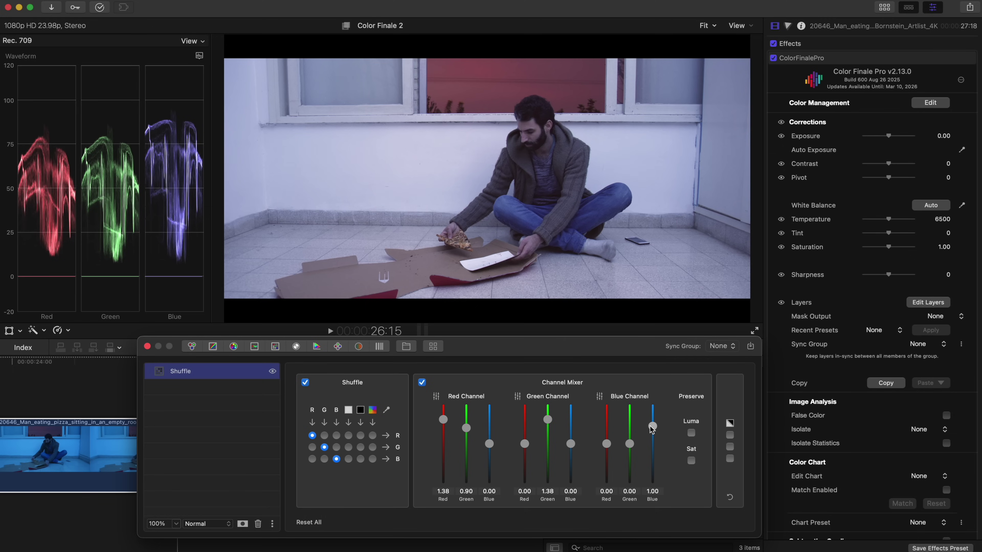
pyautogui.moveTo(652, 426); pyautogui.dragTo(652, 428)
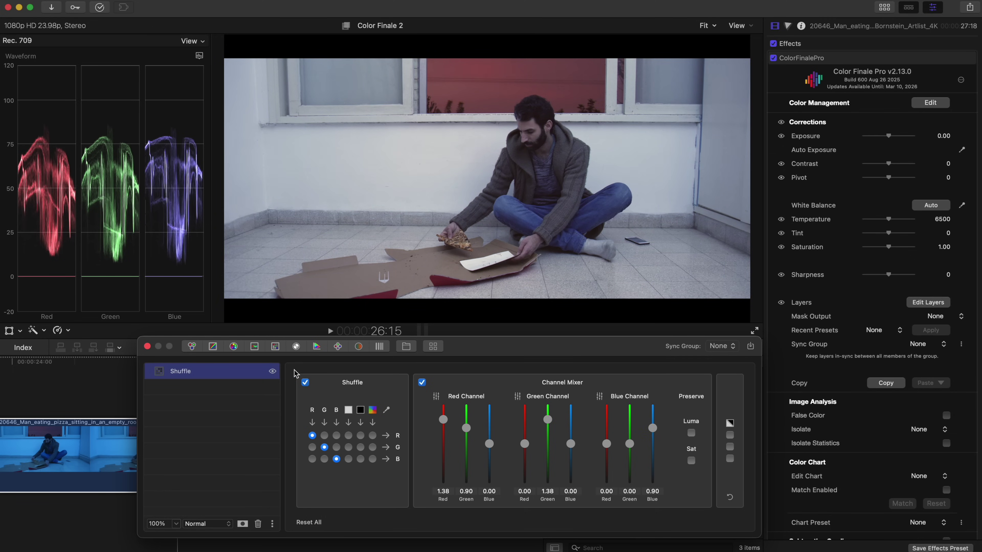
pyautogui.click(273, 373)
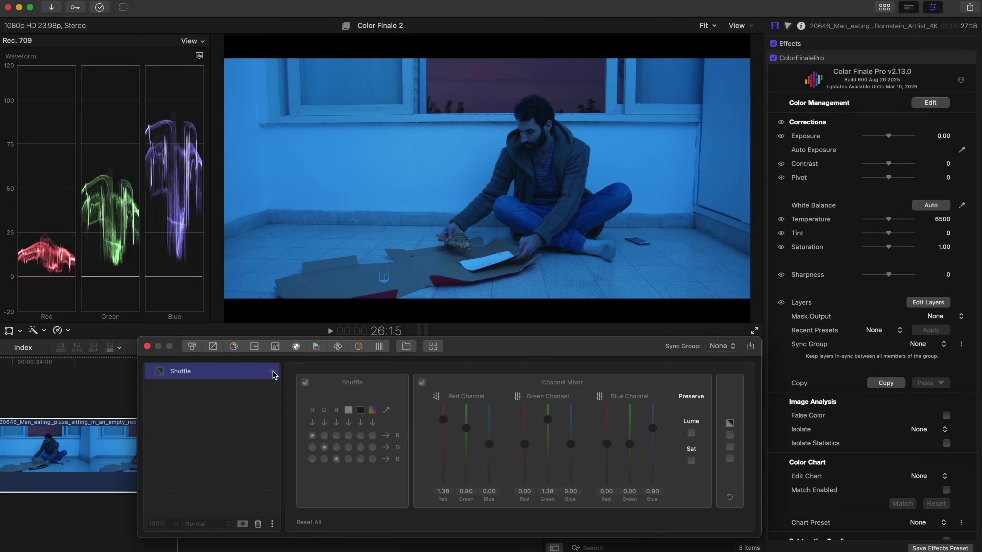
pyautogui.click(272, 372)
# - Add a Curves layer and shape the Master curve into an S-curve for contrast
pyautogui.click(213, 347)
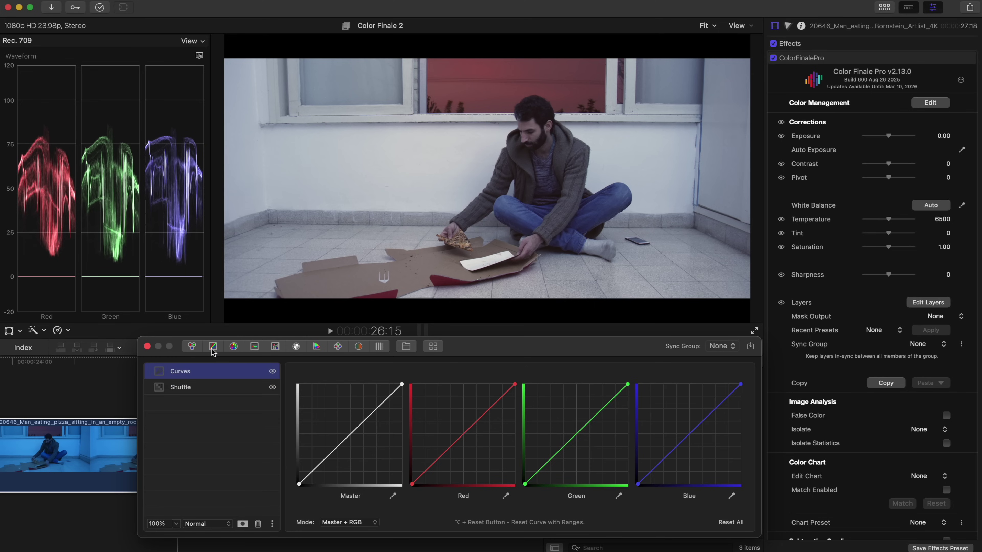
pyautogui.click(350, 495)
pyautogui.moveTo(325, 459); pyautogui.dragTo(326, 463)
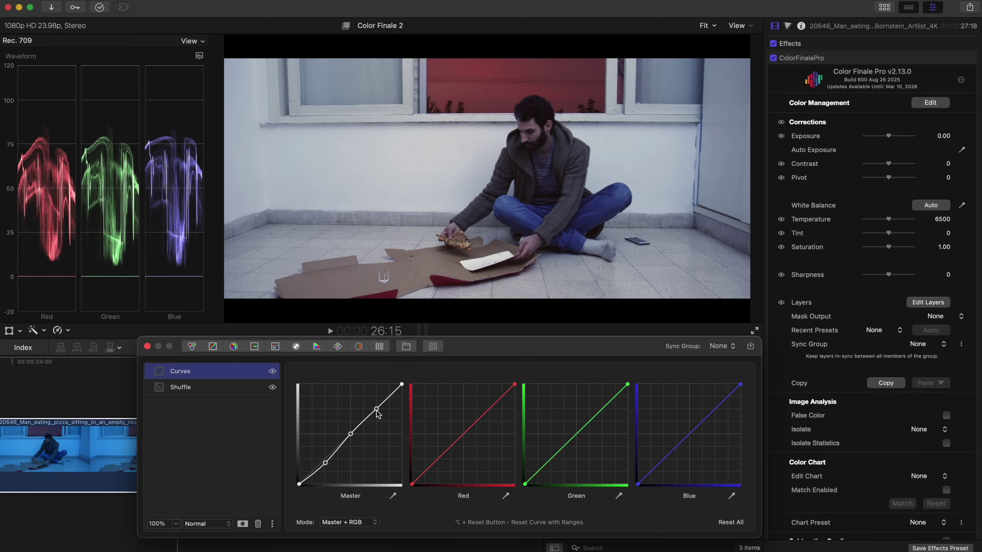
pyautogui.moveTo(376, 409); pyautogui.dragTo(381, 408)
# - Add a Color Wheels layer with saturation 1.27, then select and hide all three layers to compare
pyautogui.click(192, 346)
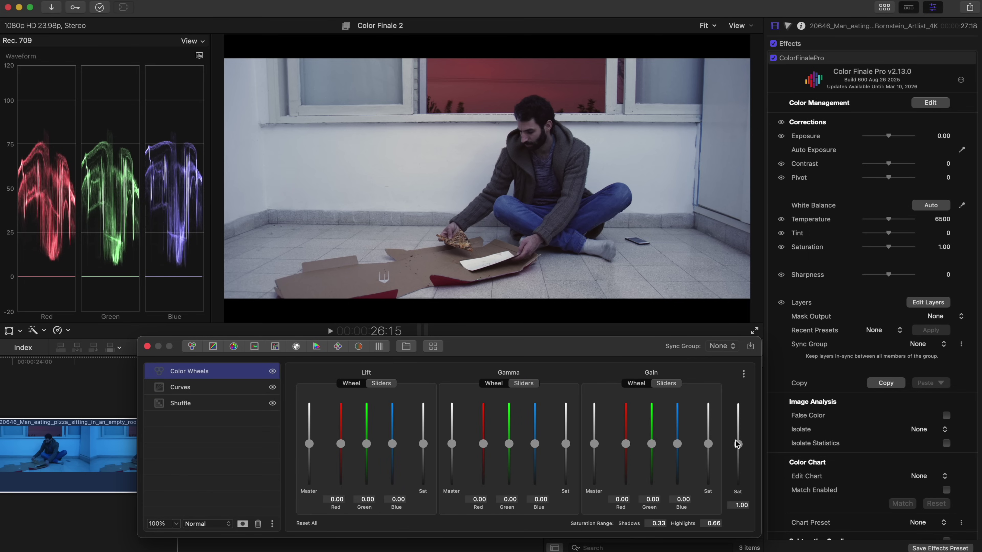
pyautogui.moveTo(737, 444); pyautogui.dragTo(738, 434)
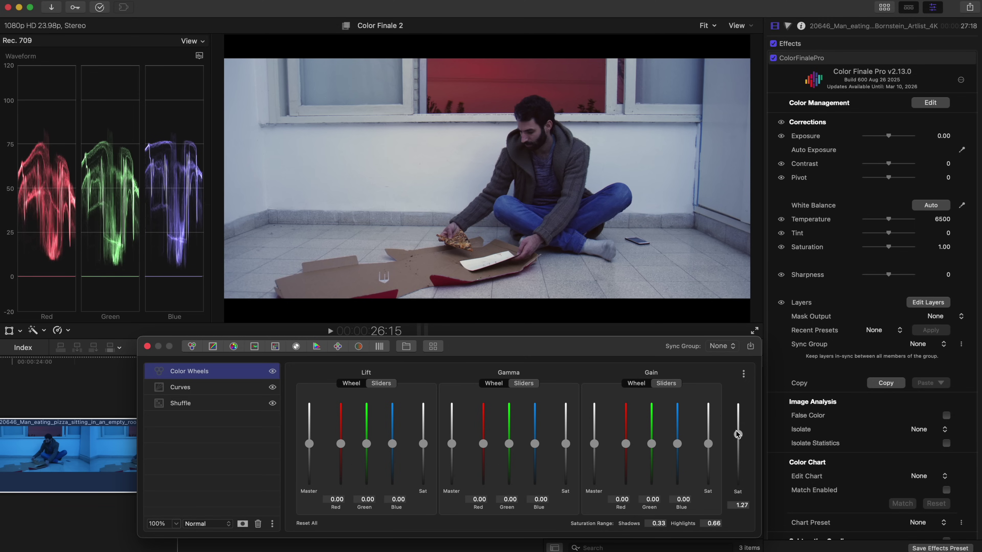
pyautogui.keyDown('shift'); pyautogui.click(262, 405); pyautogui.keyUp('shift')
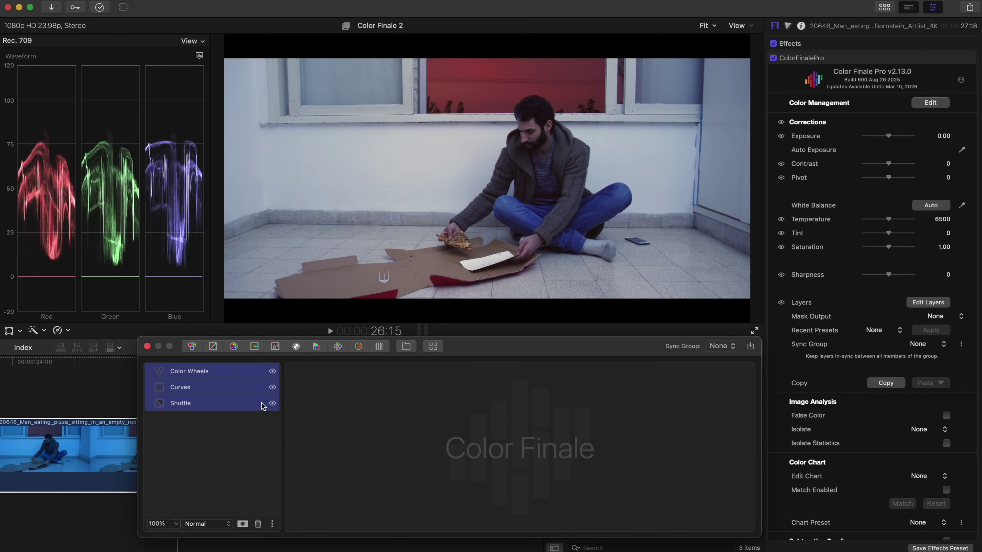
pyautogui.click(273, 405)
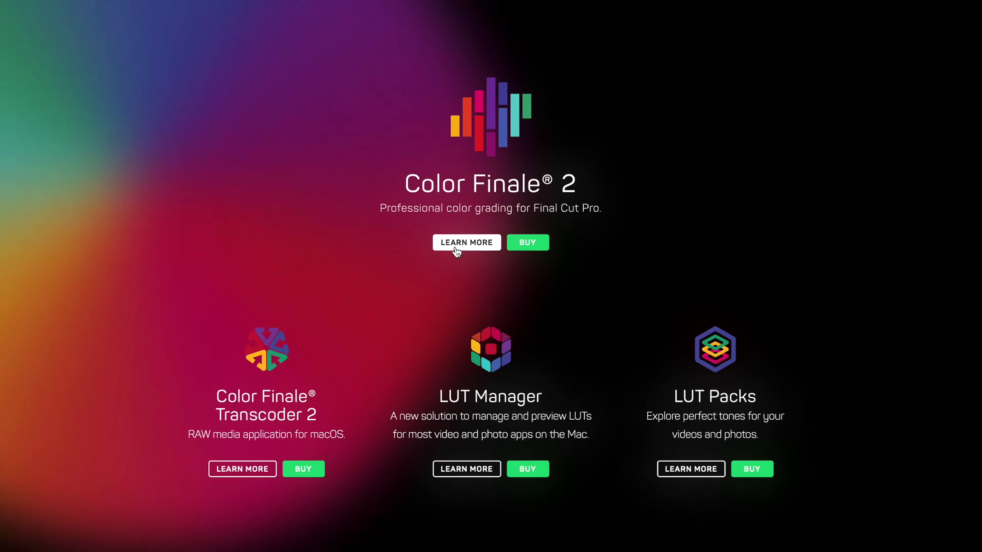
# - Open the Color Finale 2 product page from its LEARN MORE link
pyautogui.click(456, 250)
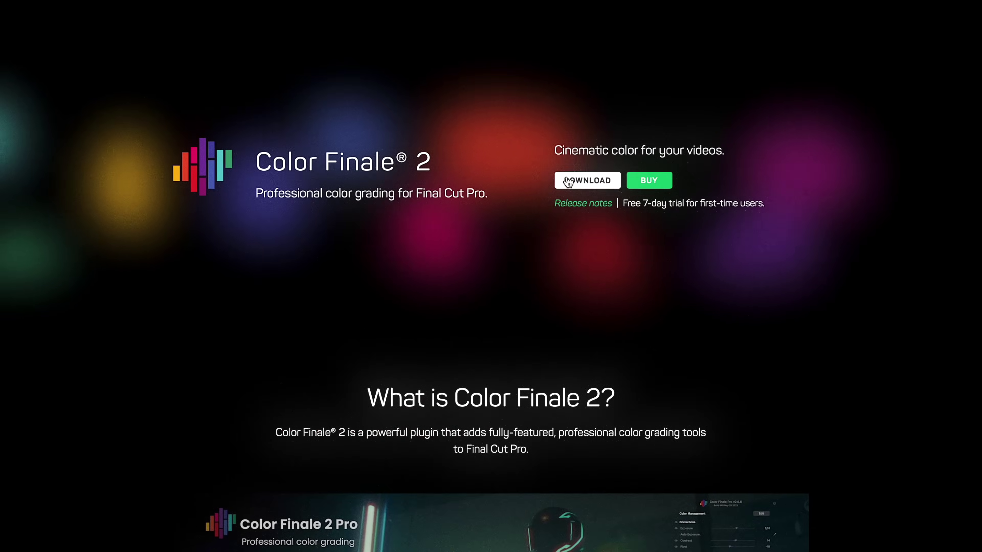